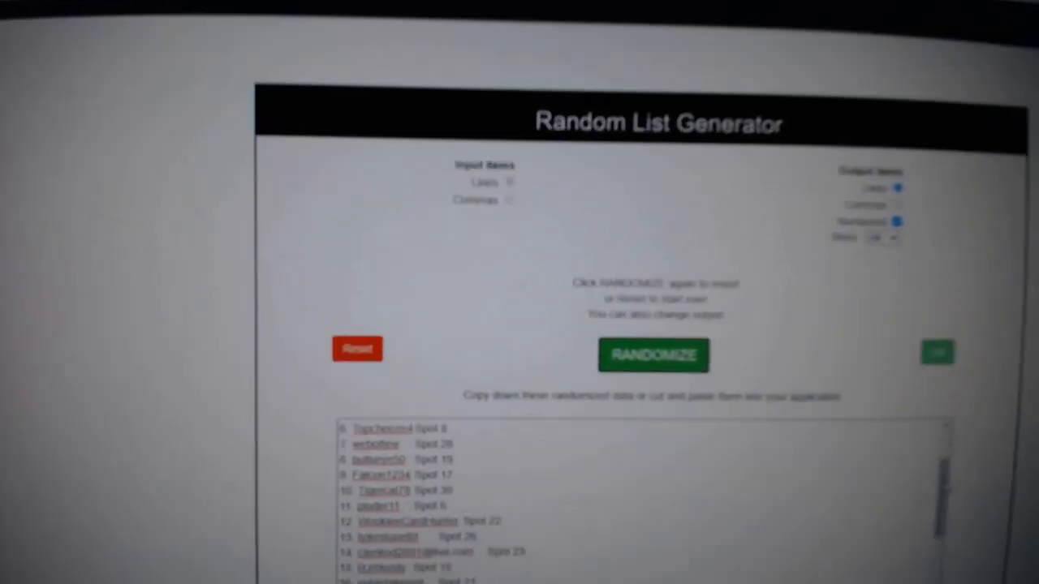
scroll(641, 495, down, 4)
scroll(641, 495, up, 8)
Step: Reshuffle the participant-and-spot list twice and select all of it for copying
click(661, 361)
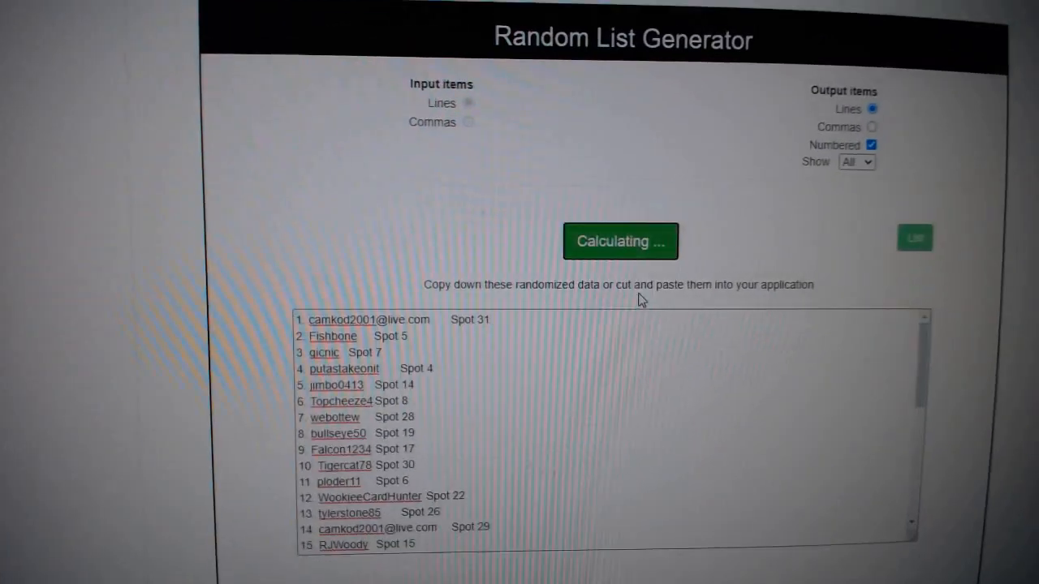
click(620, 308)
scroll(487, 487, down, 5)
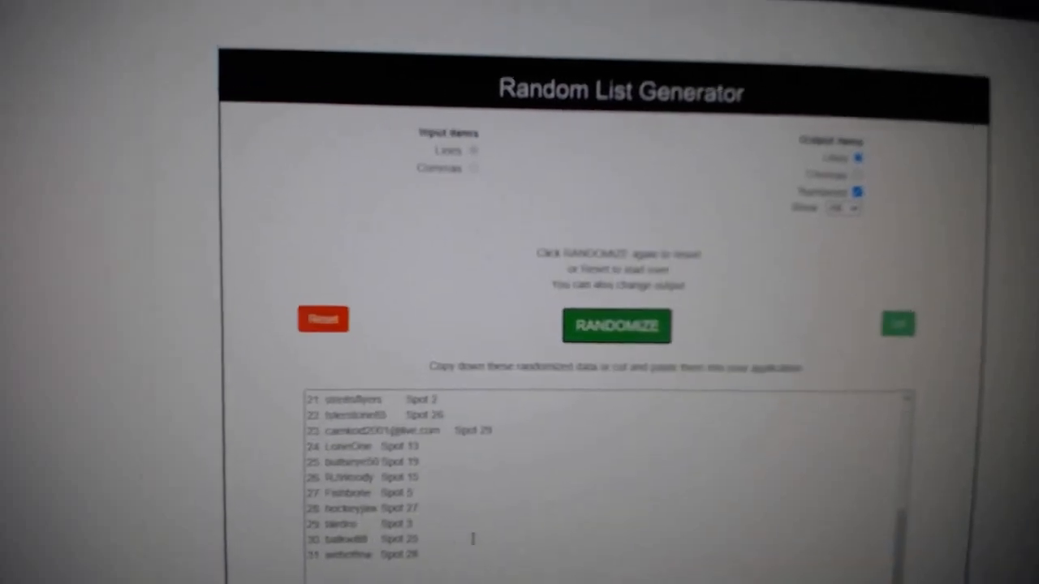
drag(446, 550, 295, 387)
right_click(339, 404)
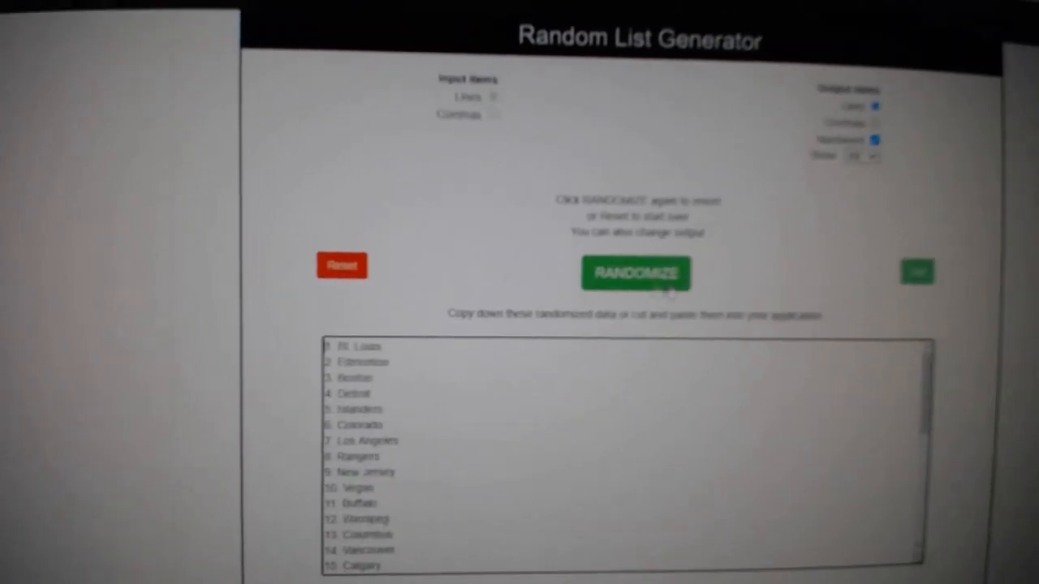
Step: Reshuffle the 31 hockey teams (St. Louis, Dallas, Detroit...) and select them for column C
click(661, 284)
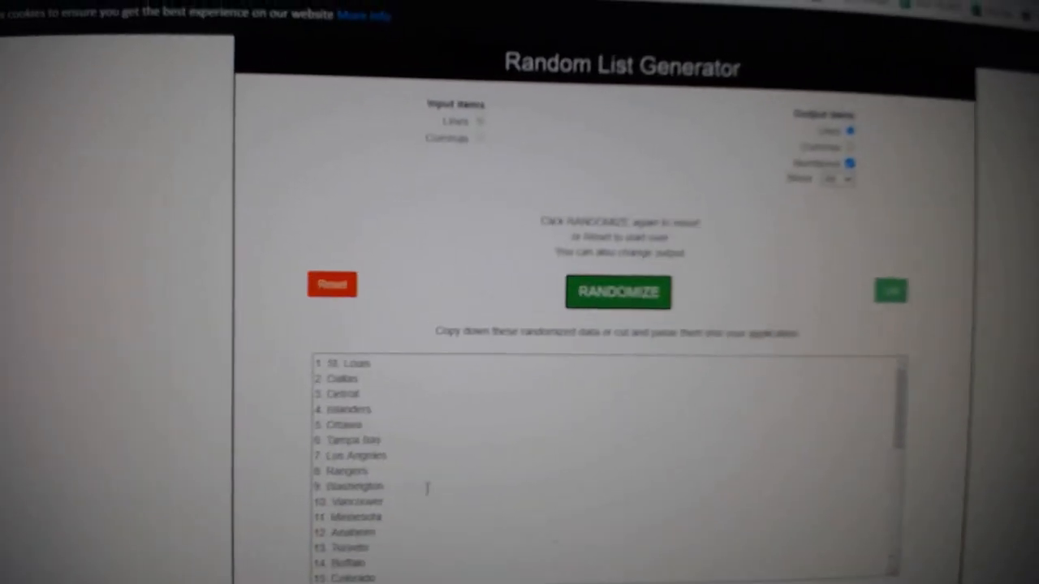
scroll(427, 487, down, 5)
drag(398, 517, 301, 357)
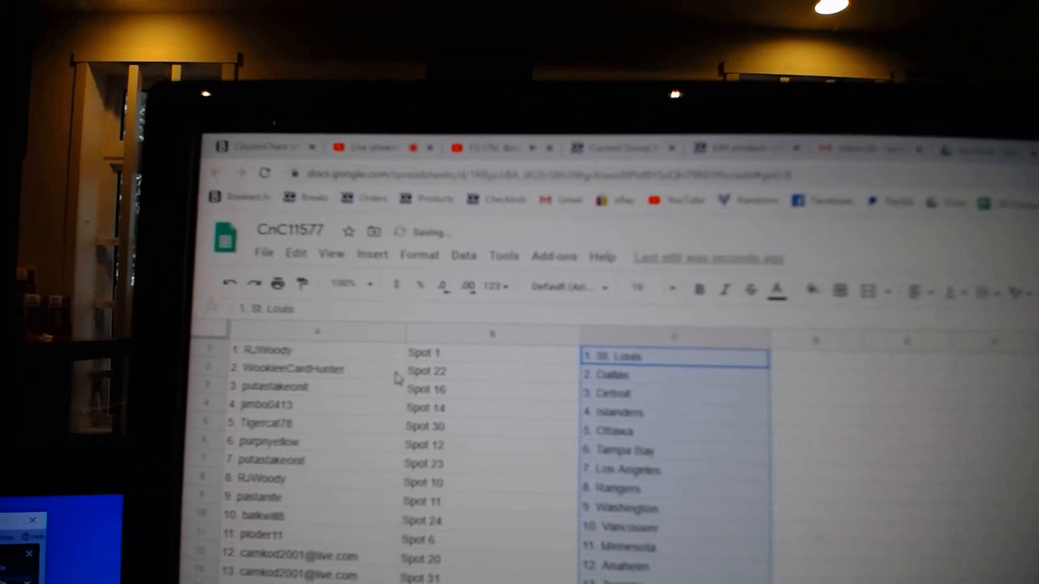
click(382, 372)
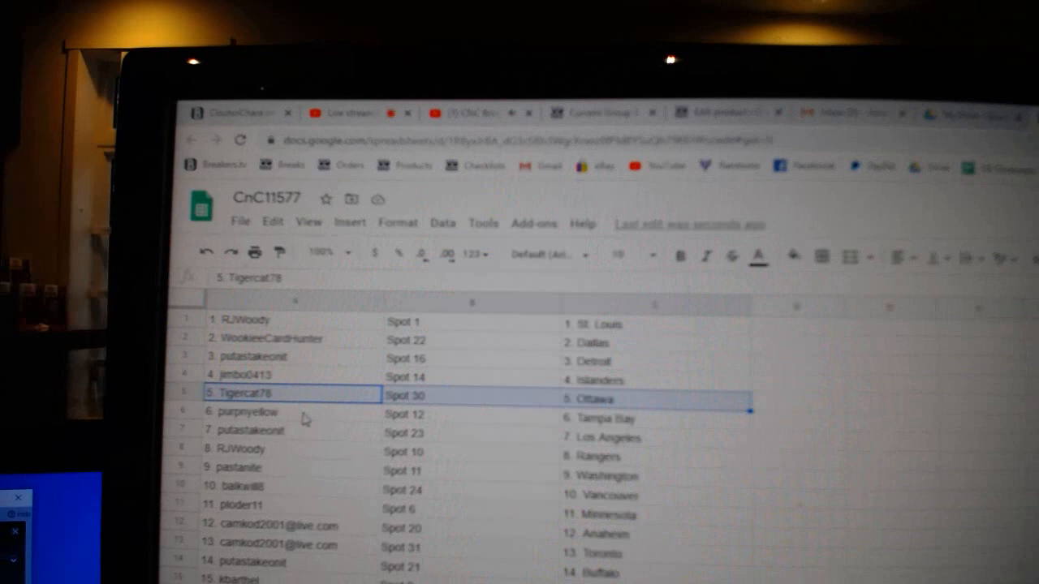
drag(304, 418, 601, 422)
scroll(373, 397, down, 1)
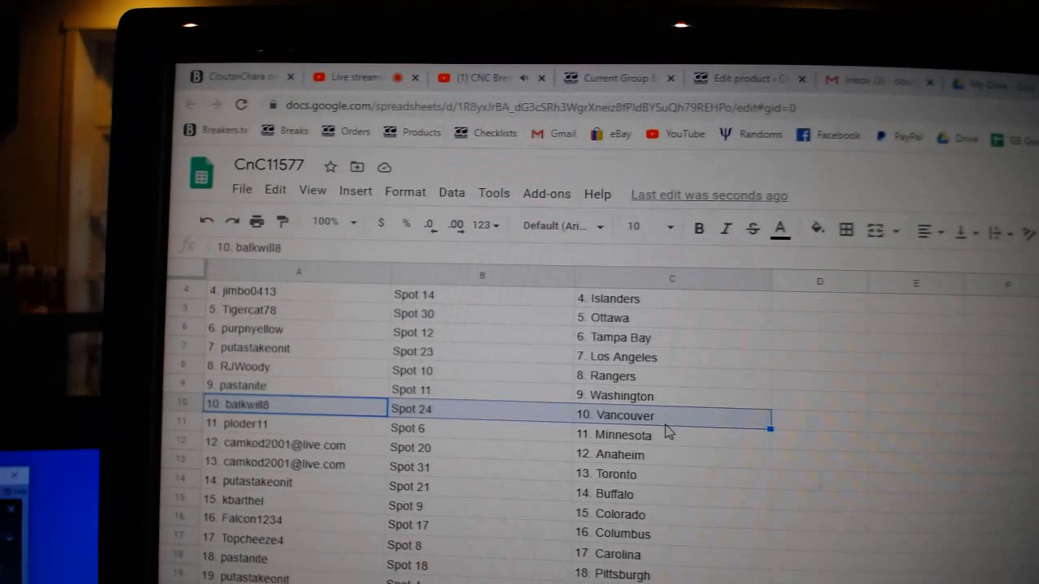
scroll(493, 412, down, 1)
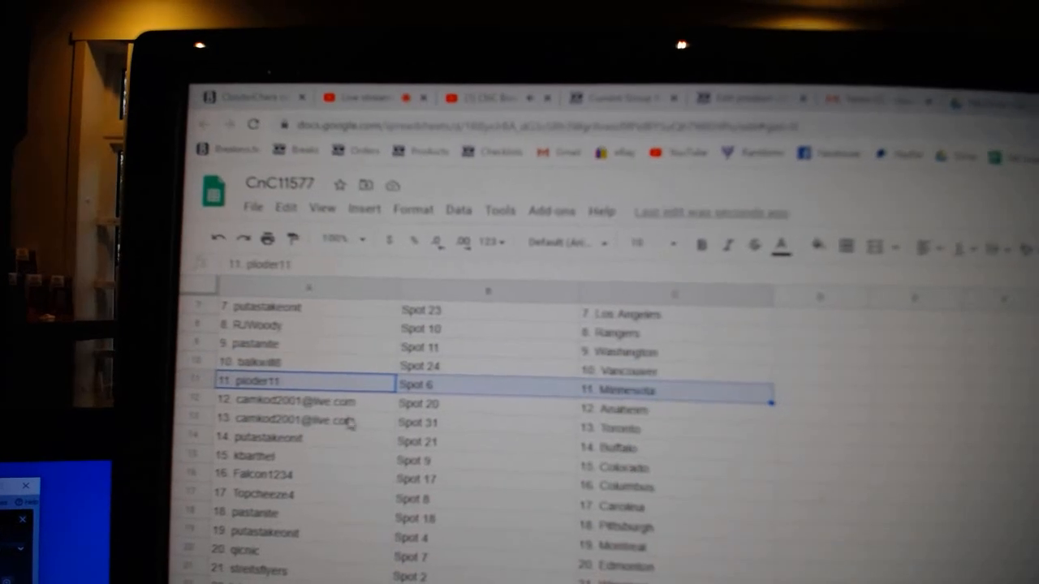
drag(367, 403, 641, 426)
scroll(641, 426, down, 1)
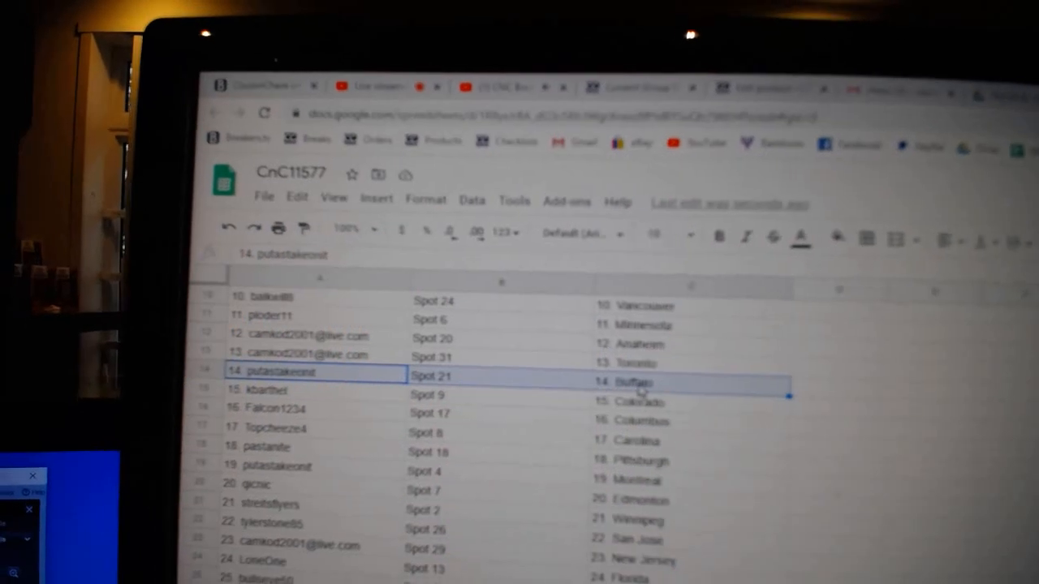
click(357, 408)
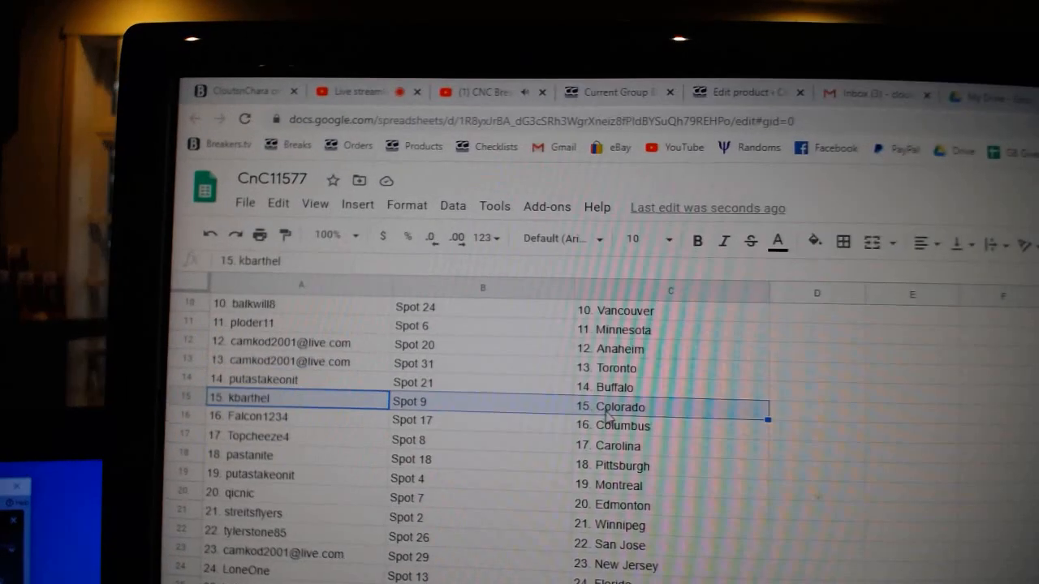
key(Down)
key(shift+Right)
key(shift+Right)
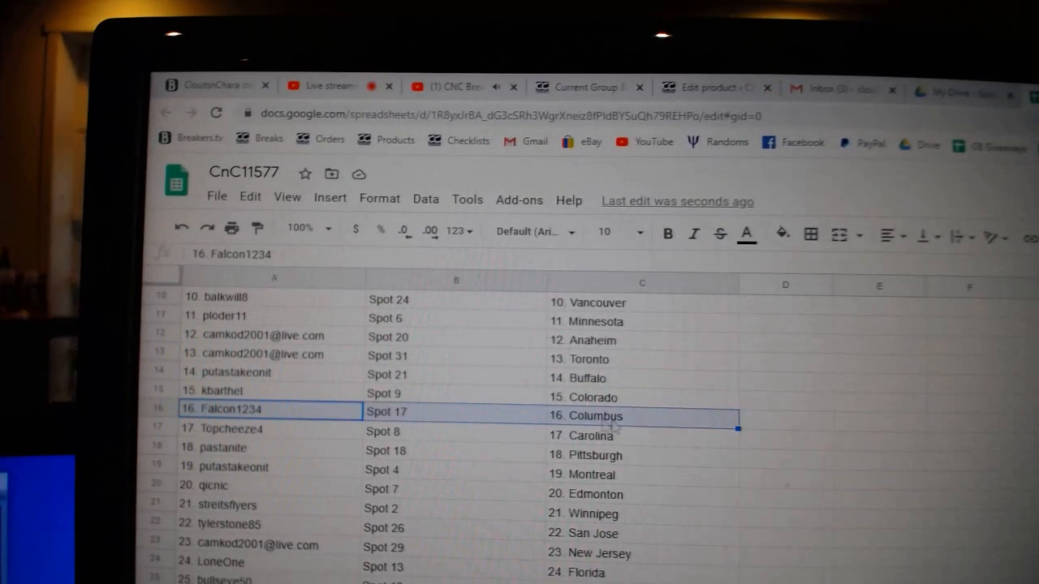
key(Down)
key(shift+Right)
key(shift+Right)
scroll(308, 445, down, 1)
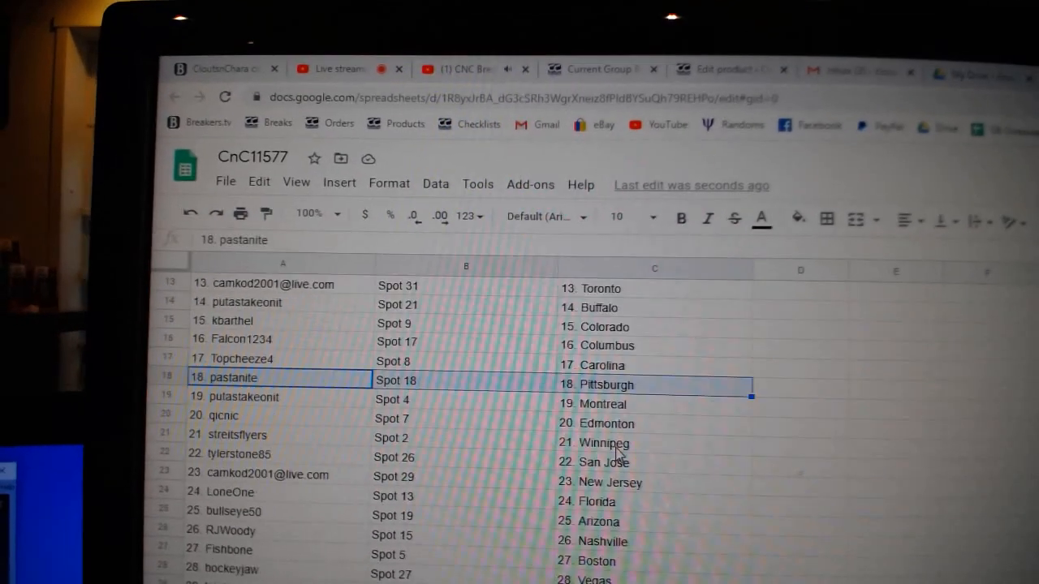
scroll(410, 385, down, 2)
key(Down)
key(shift+Right)
key(shift+Right)
key(shift+Down)
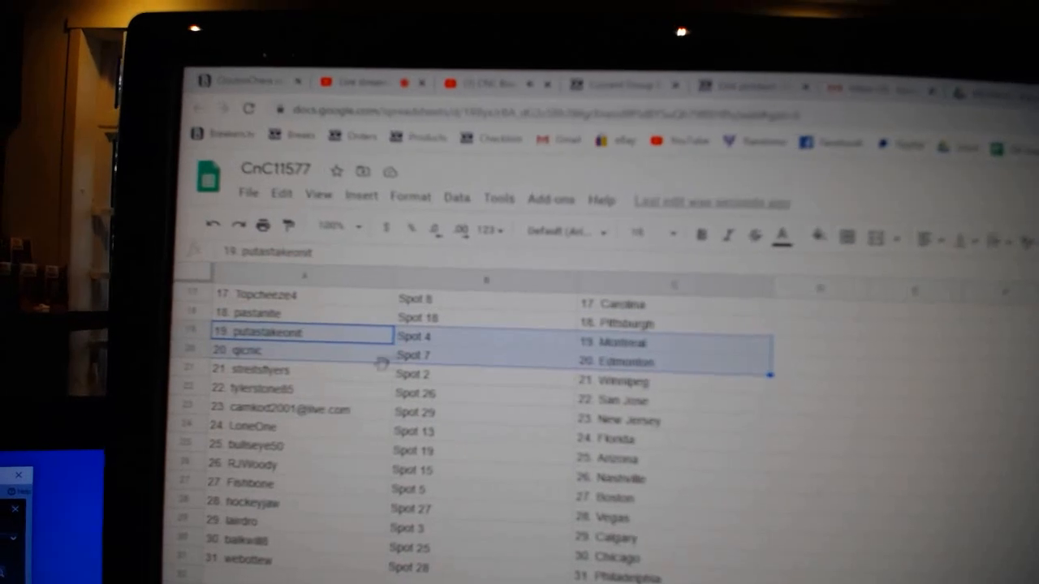
key(Down)
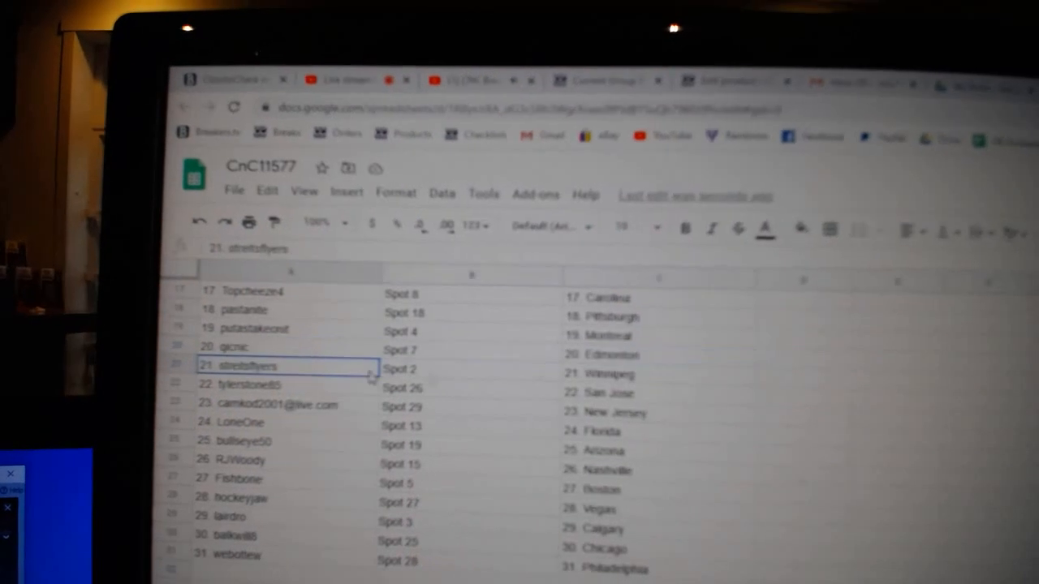
key(shift+Right)
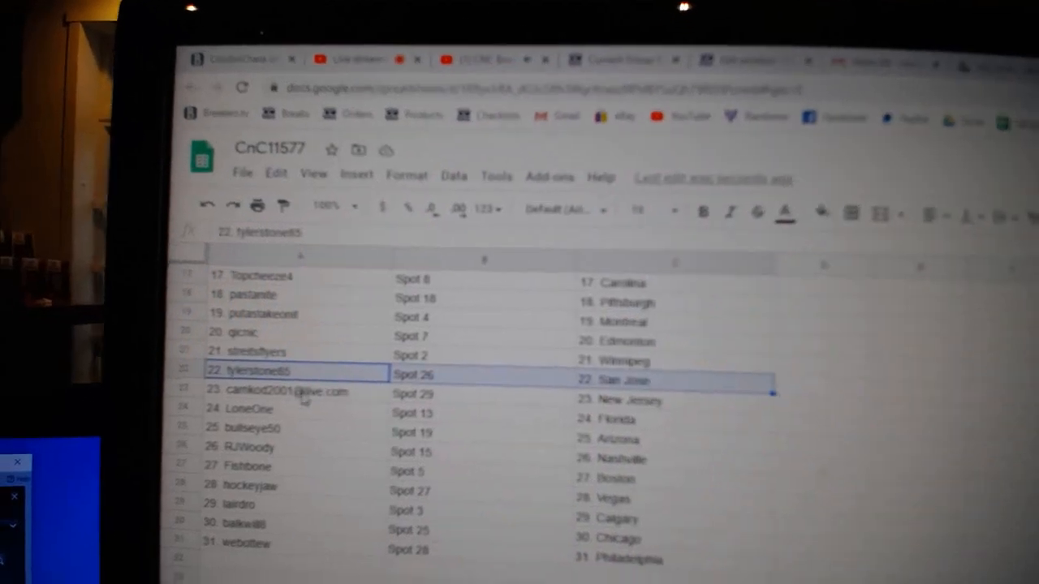
key(Down)
key(Down)
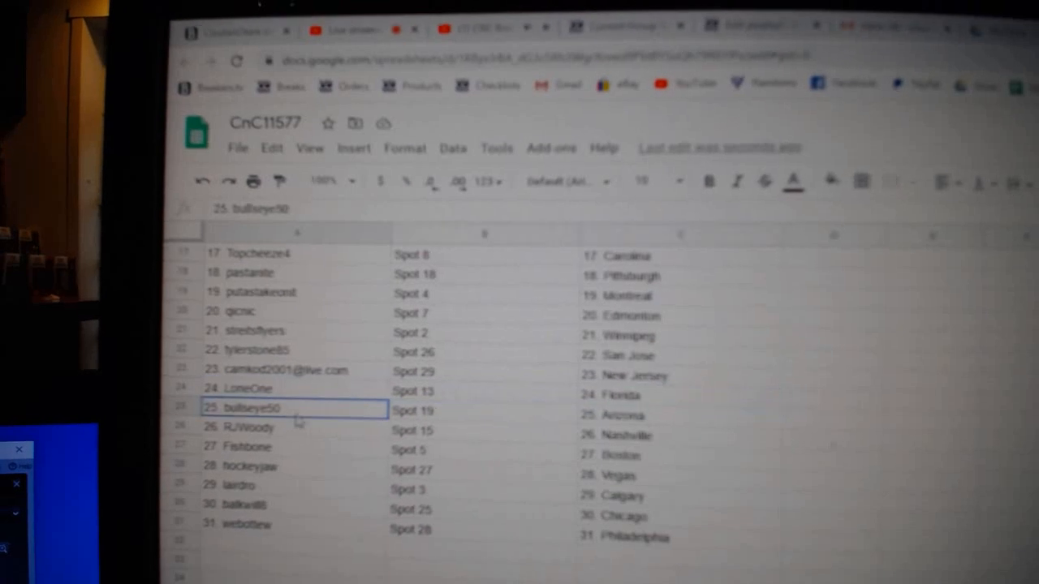
key(shift+Right)
key(shift+Right)
key(Down)
key(shift+Right)
key(shift+Right)
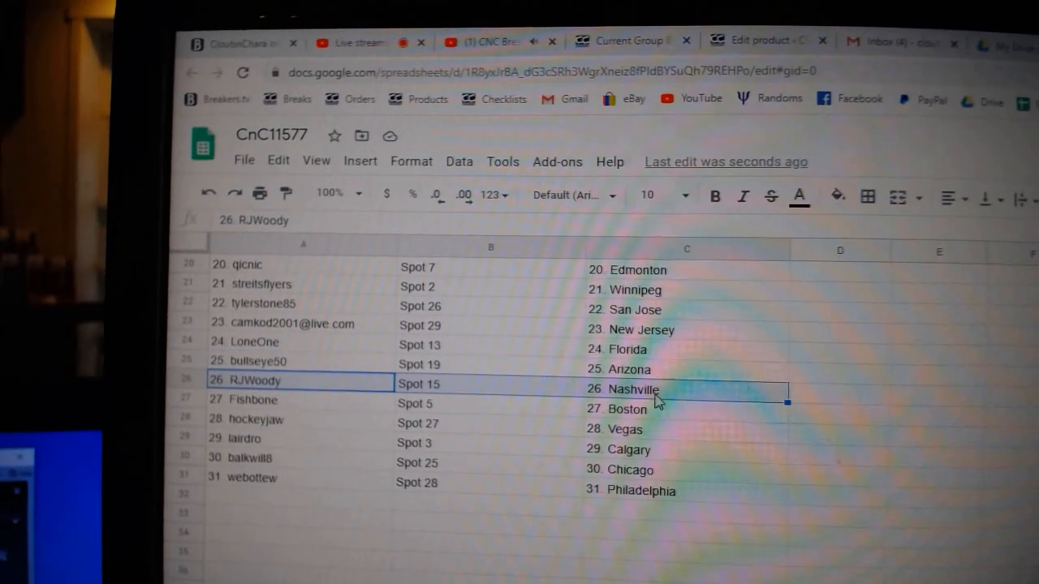
key(Down)
key(shift+Right)
key(shift+Right)
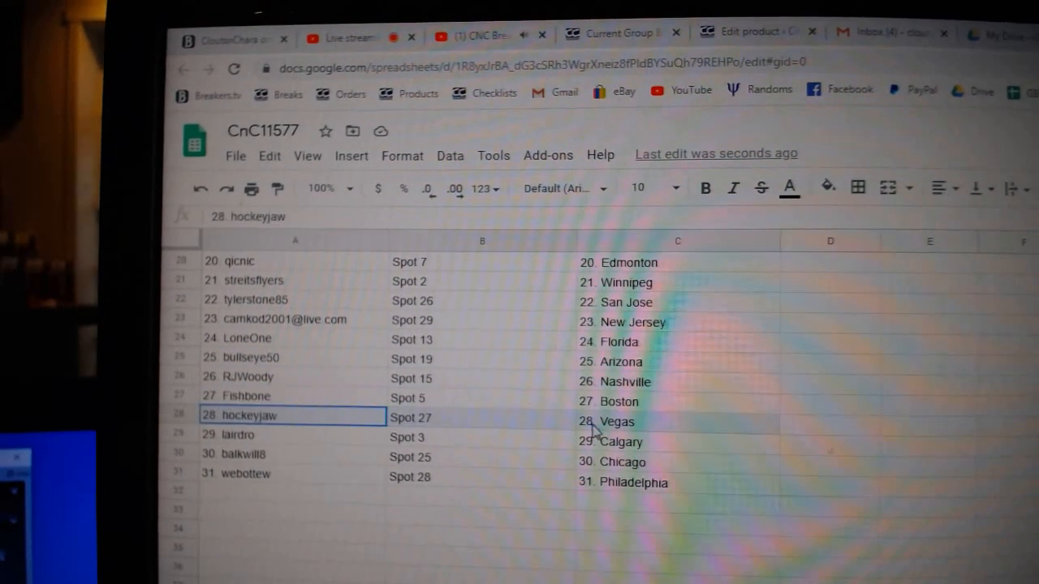
key(shift+Right)
key(shift+Right)
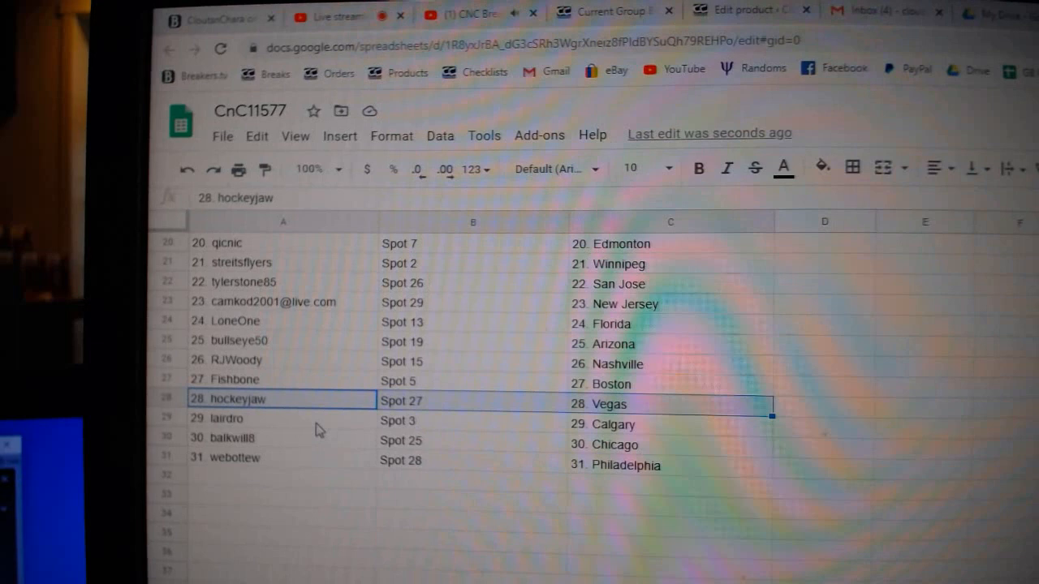
key(Down)
key(shift+Right)
key(shift+Right)
key(Down)
key(shift+Right)
key(shift+Right)
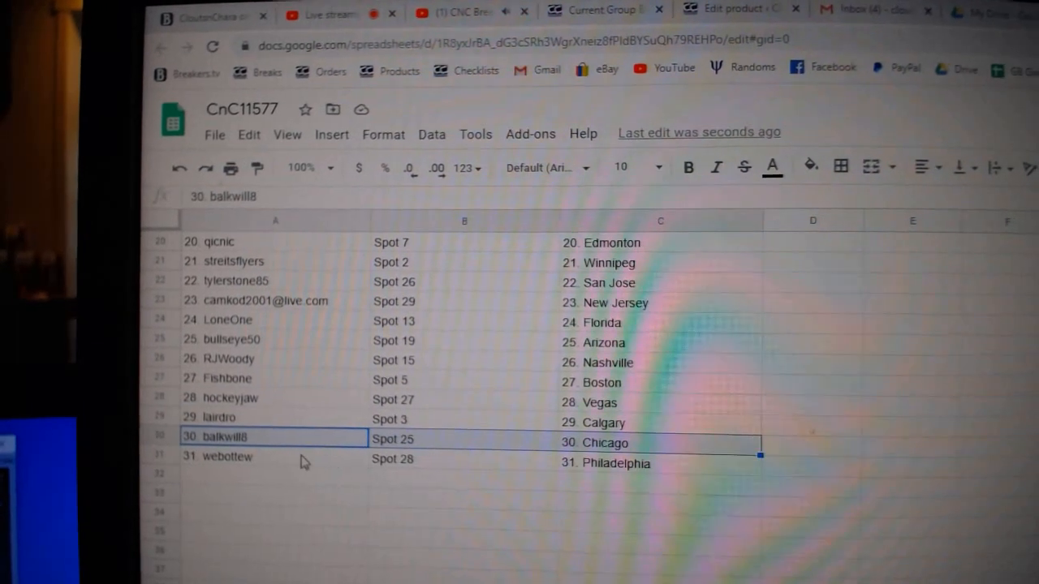